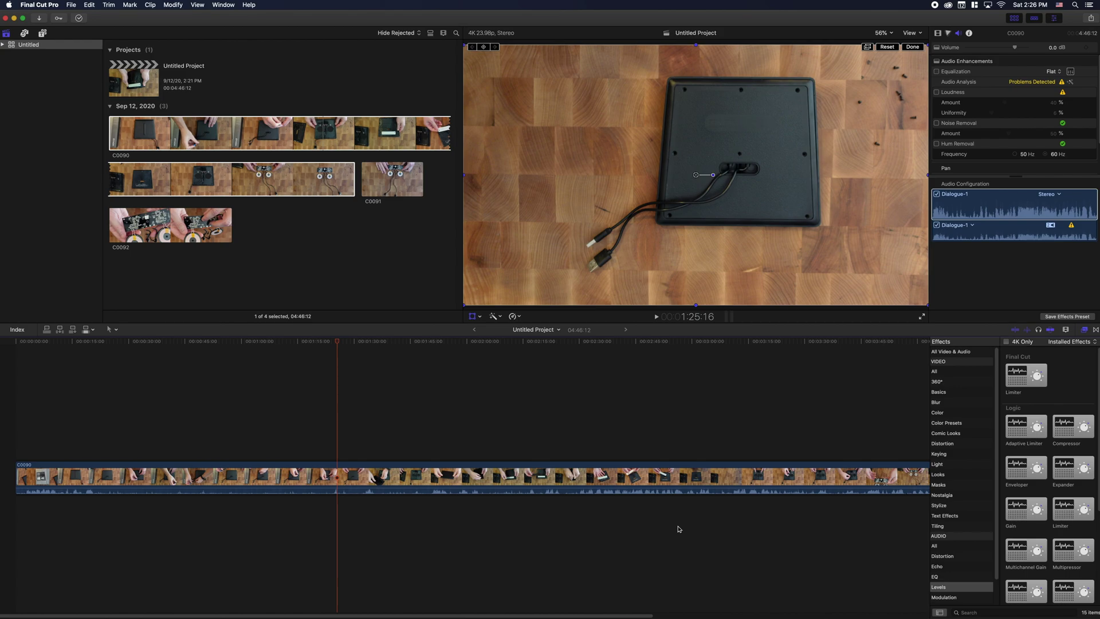
- Select the C0090 charger clip, move to the hands-holding-charger frame, and show the transform modes
left_click(350, 473)
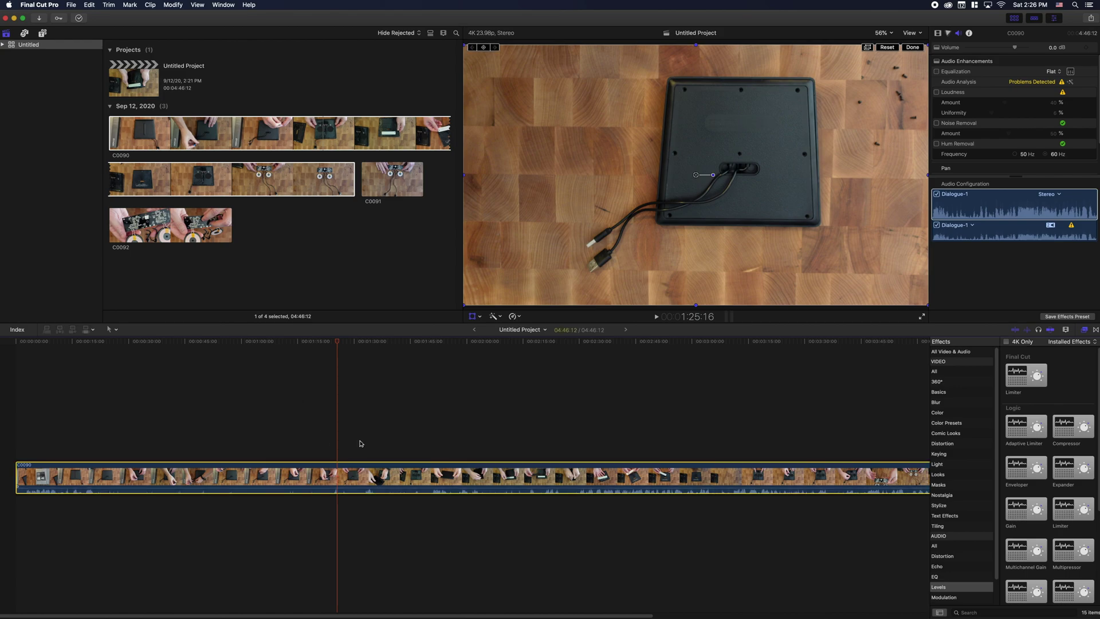
left_click(350, 341)
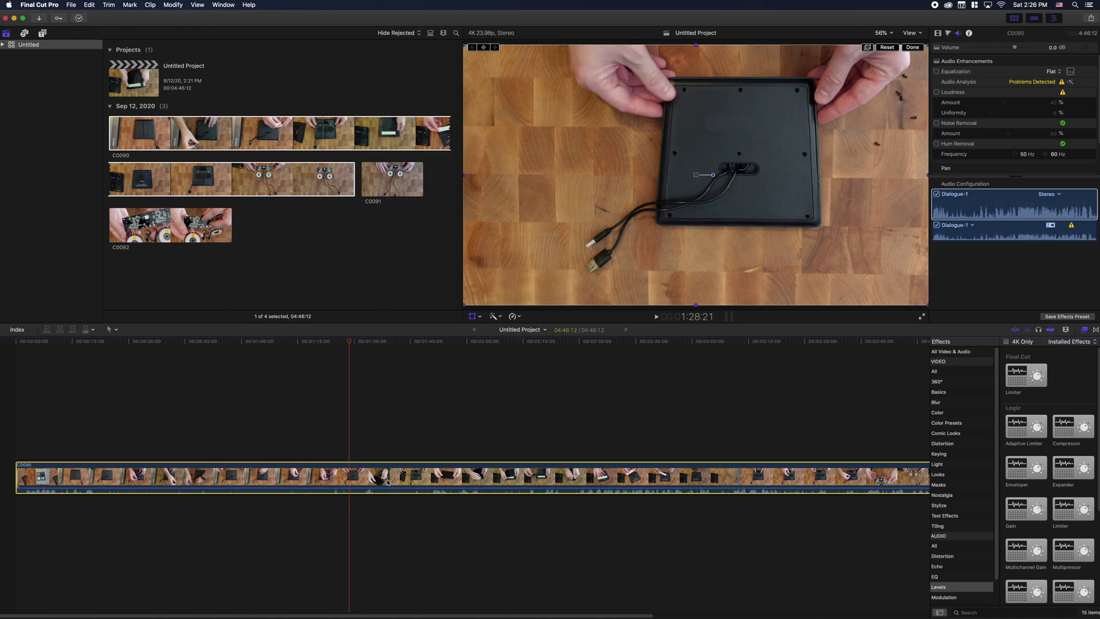
left_click(480, 318)
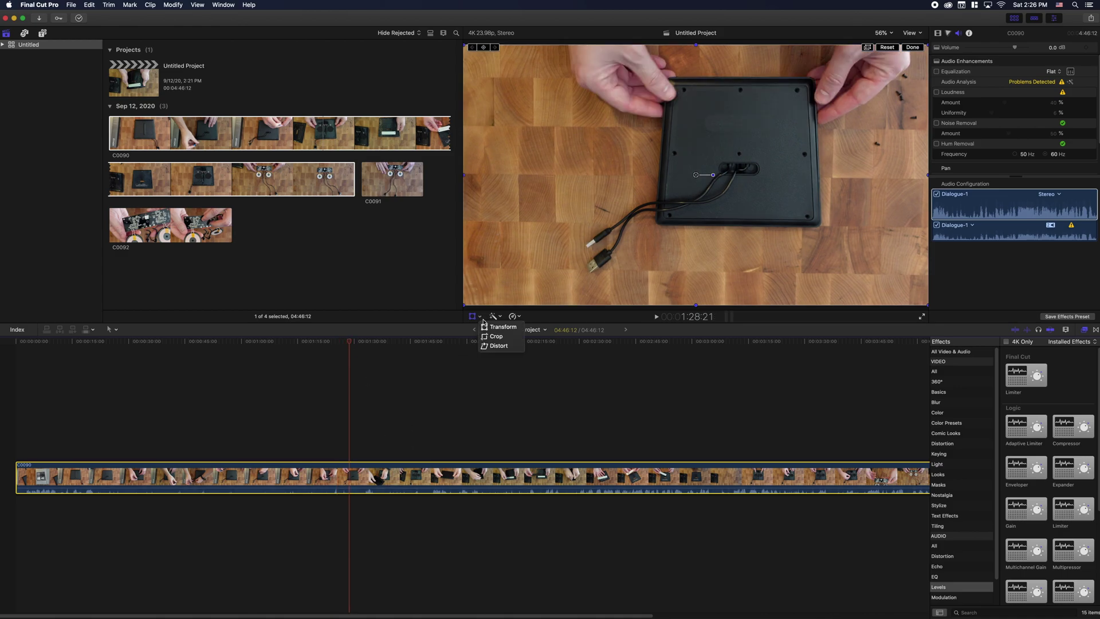
- In Transform mode, drag the bottom handle past the top to set Height to -100%
left_click(487, 328)
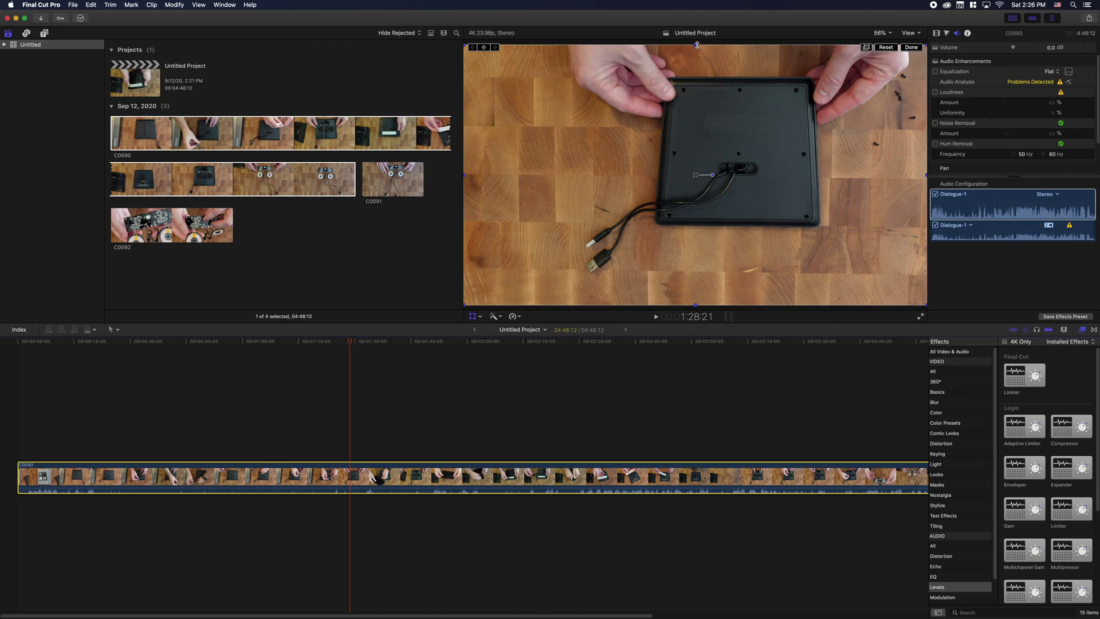
left_click_drag(696, 304, 696, 47)
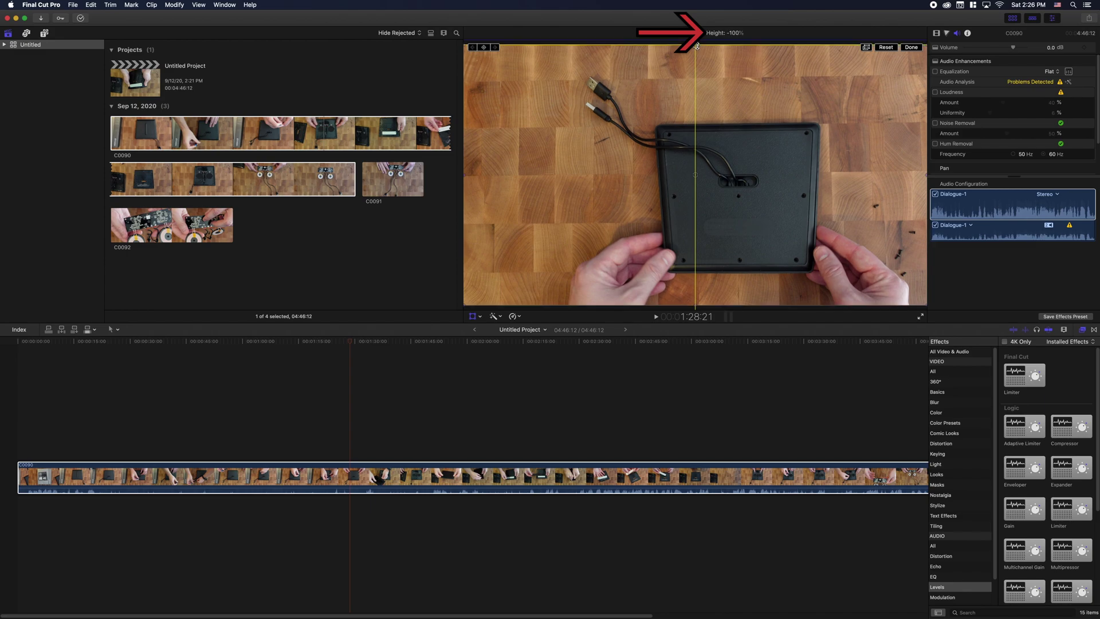
left_click_drag(696, 46, 697, 46)
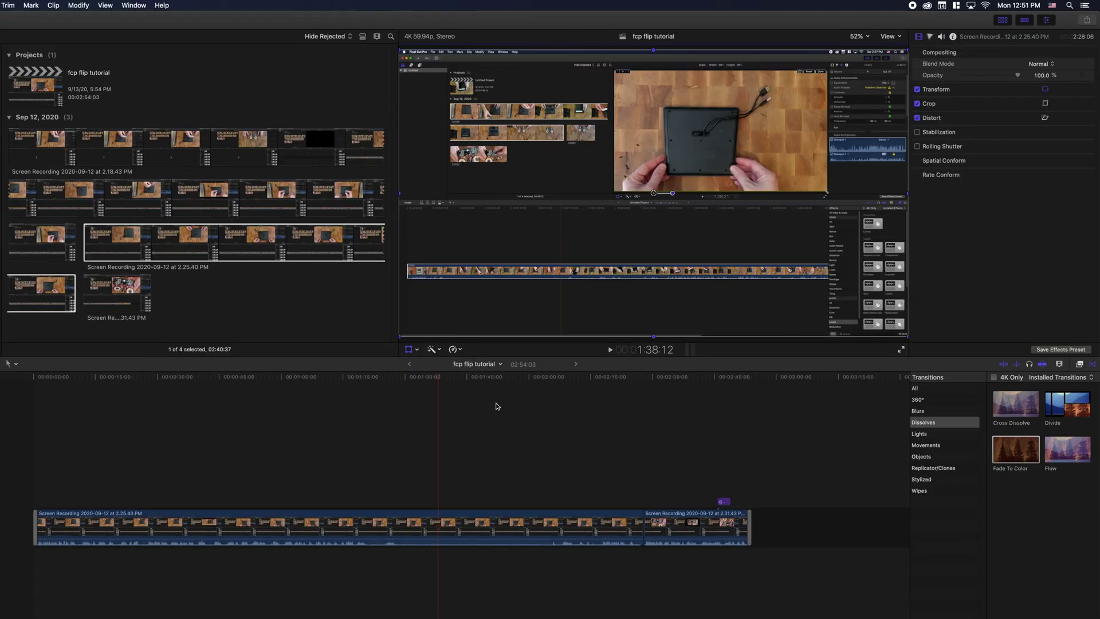
- In Transform mode, drag the recording clip's left handle across to mirror it at -100% width
left_click(420, 350)
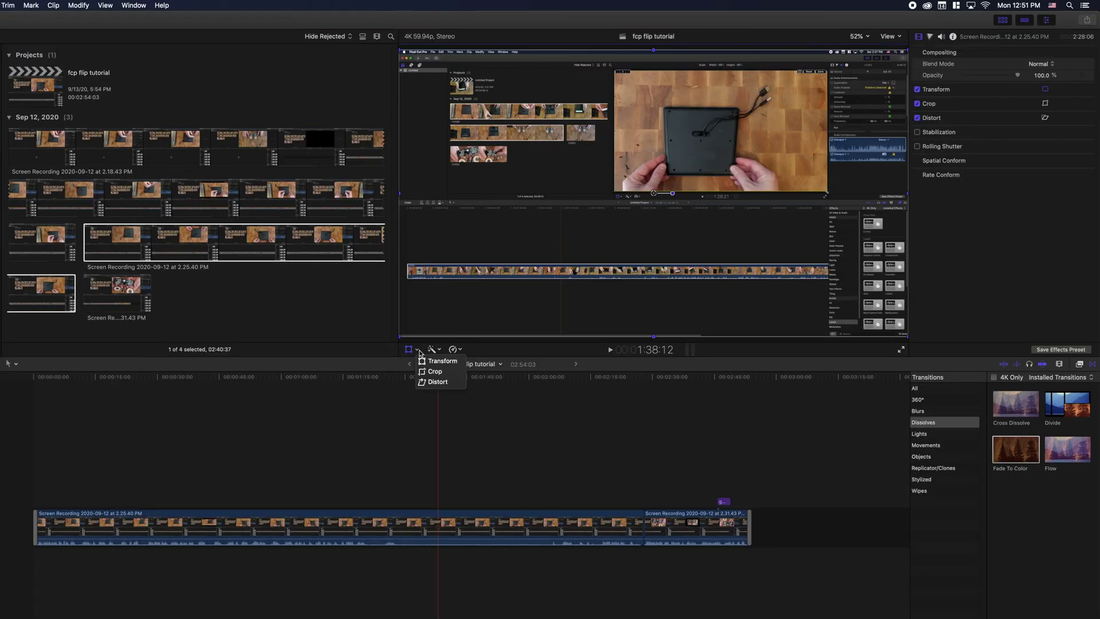
left_click(433, 361)
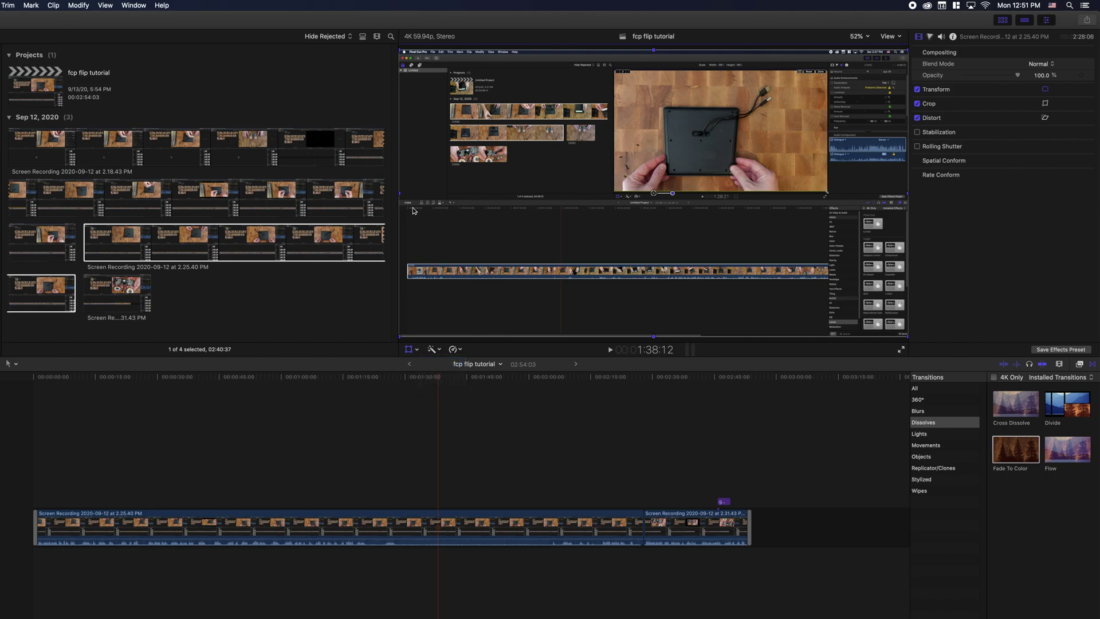
left_click(401, 193)
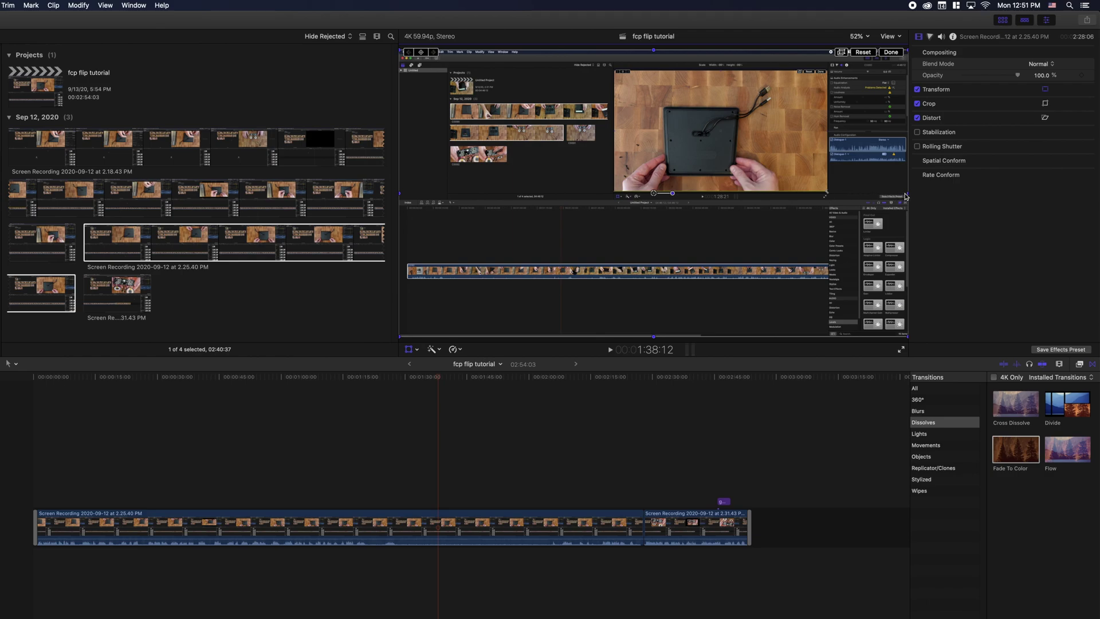
left_click_drag(402, 194, 908, 197)
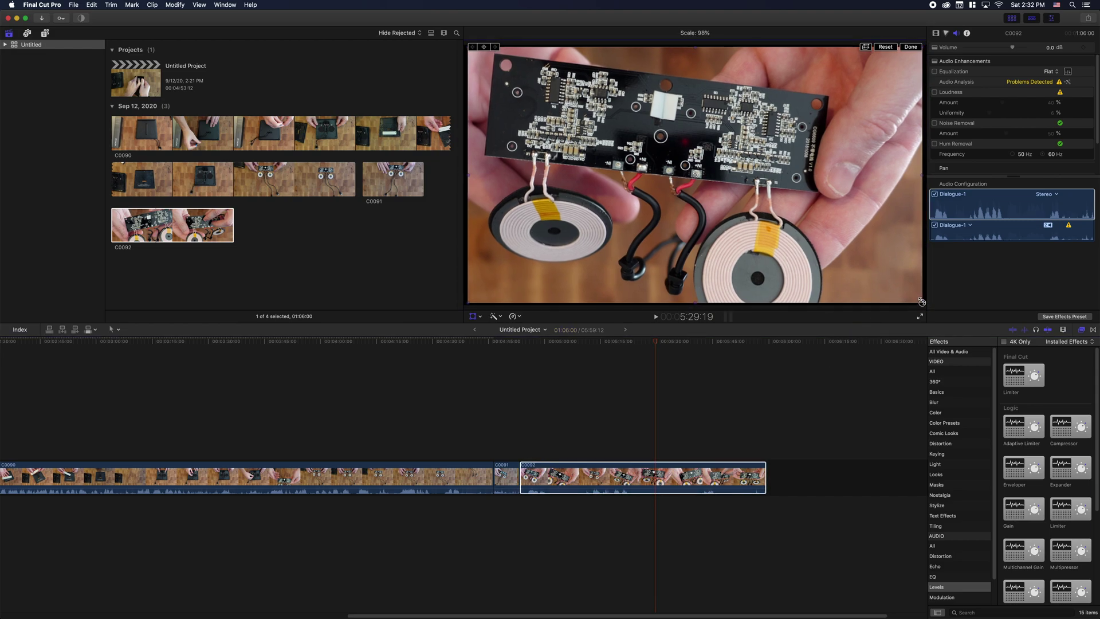
- Drag the C0092 corner handle past the opposite corner to -100% scale, then finish editing
left_click_drag(924, 305, 464, 50)
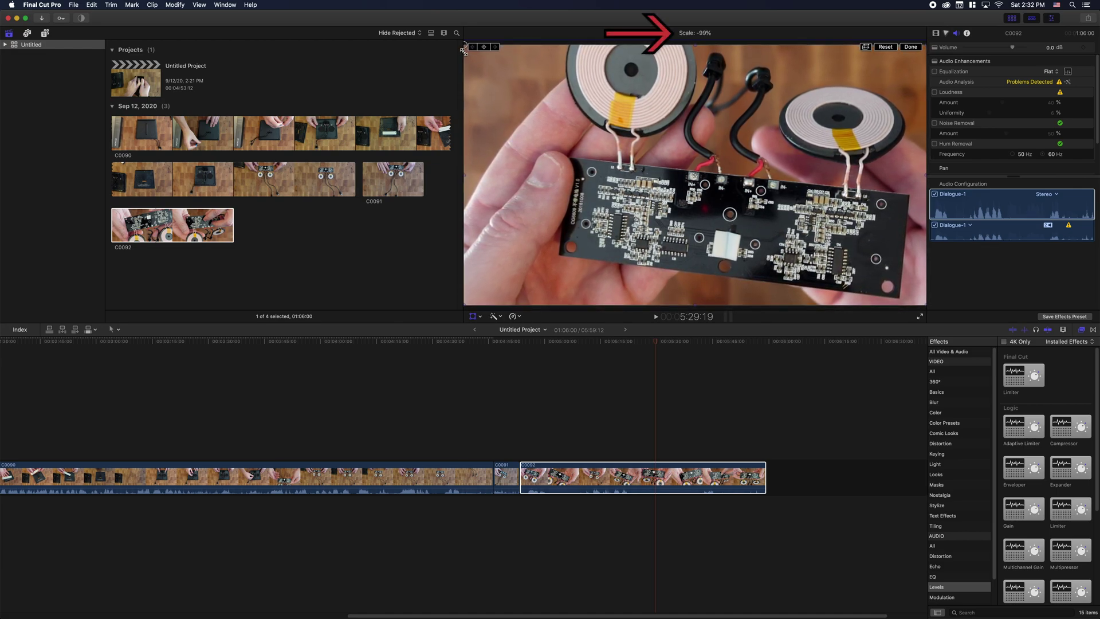
left_click_drag(465, 50, 463, 51)
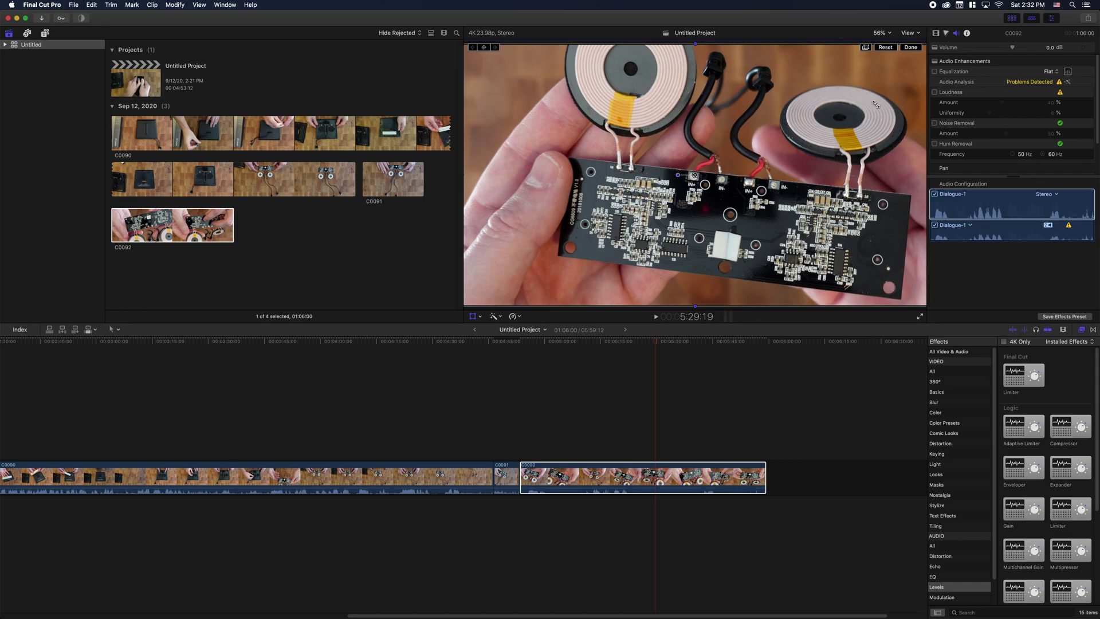
left_click(912, 48)
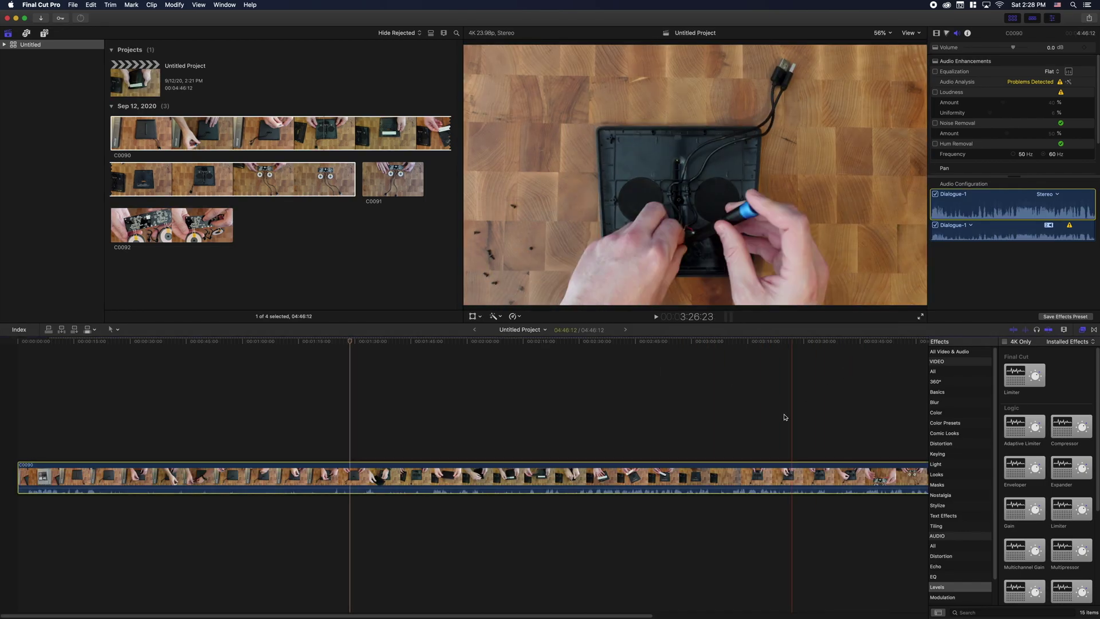
- Select the C0090 charger clip under the playhead with the C shortcut
key("c")
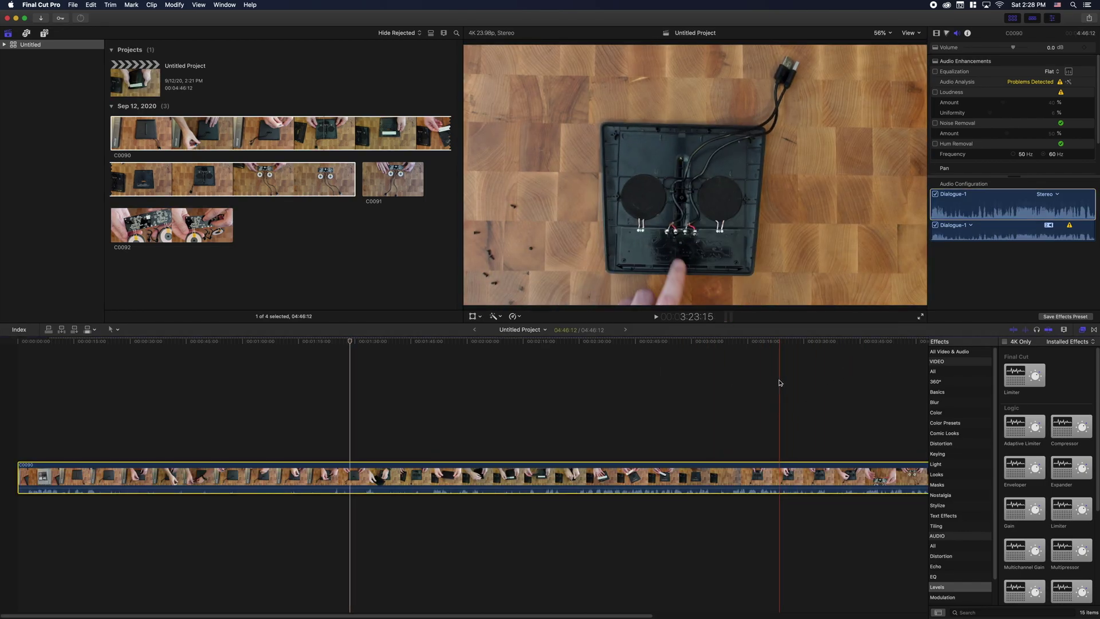